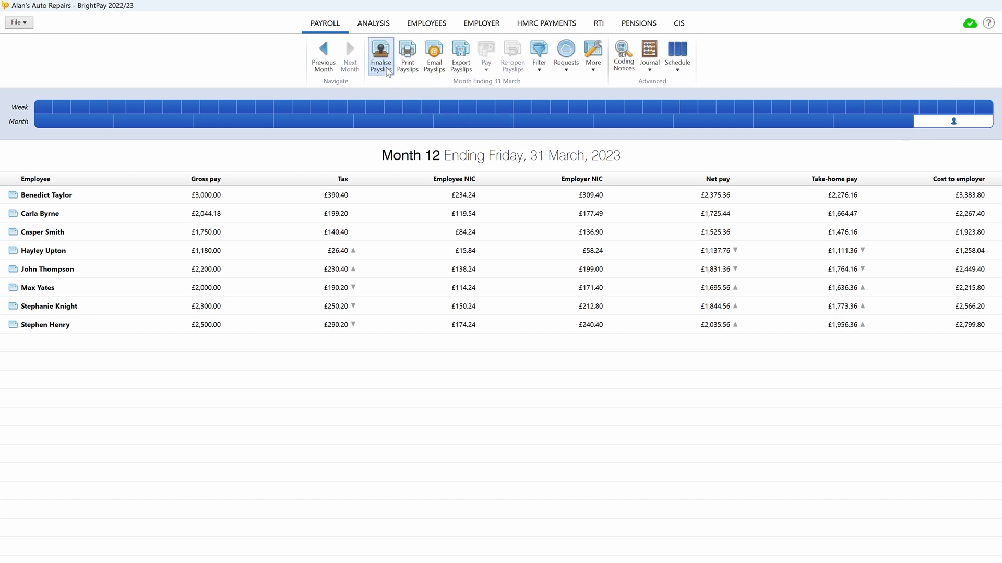
Finalise the Month 12 payslips ending 31 March 2023 with all eight employees ticked.
left_click(381, 54)
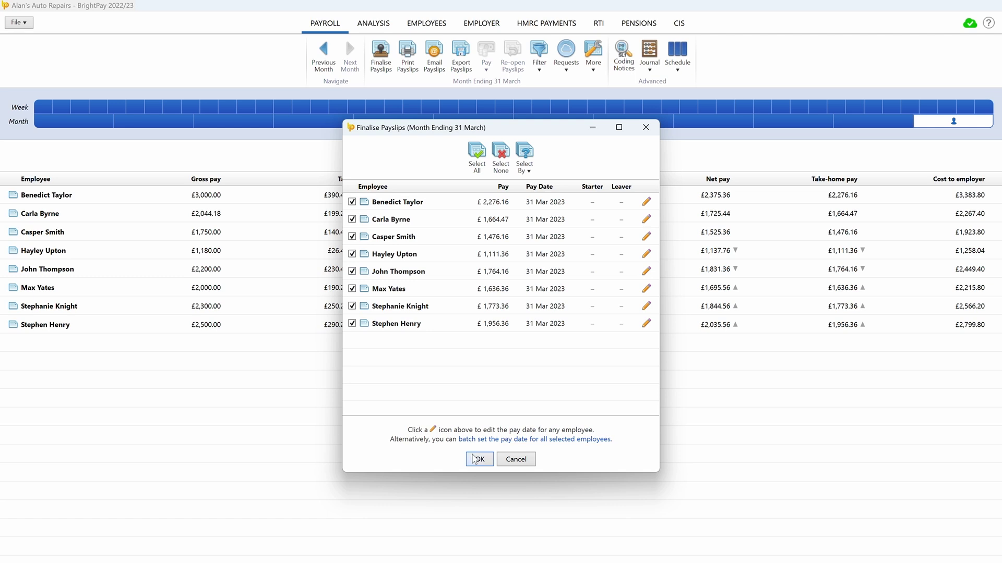
left_click(473, 459)
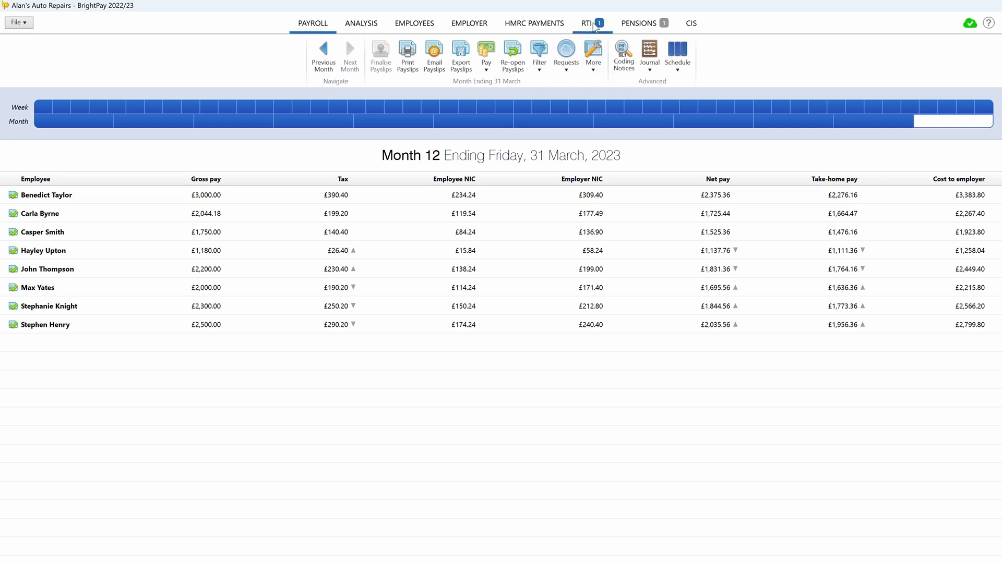
Send the 31 March FPS for eight employees to HMRC, then view the HMRC Payments amounts due.
left_click(591, 23)
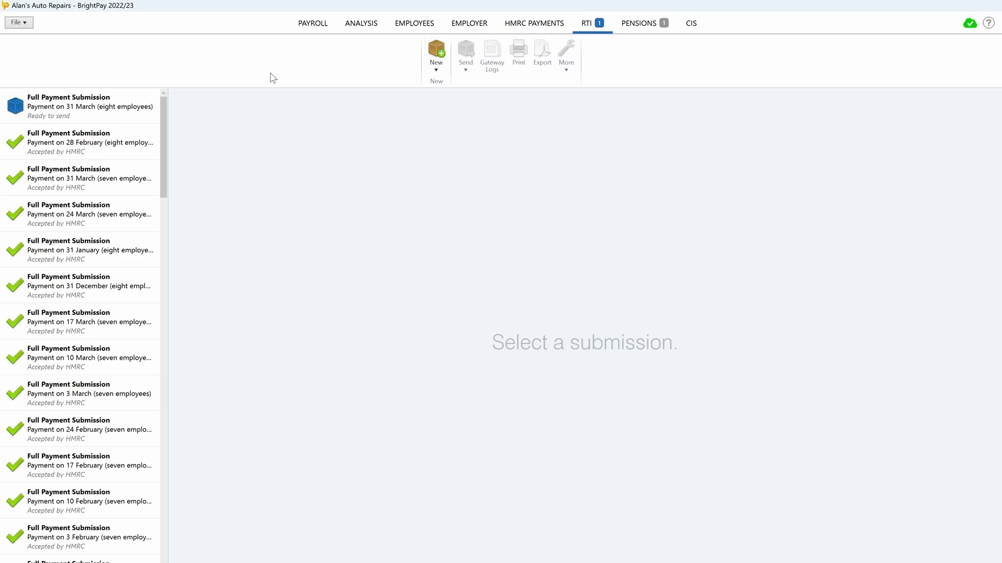
left_click(125, 106)
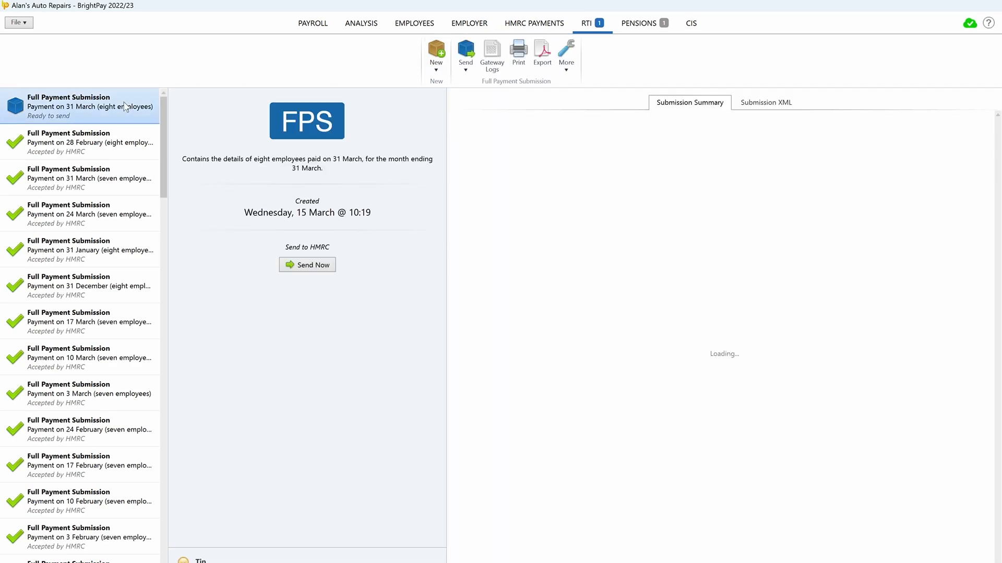
left_click(301, 265)
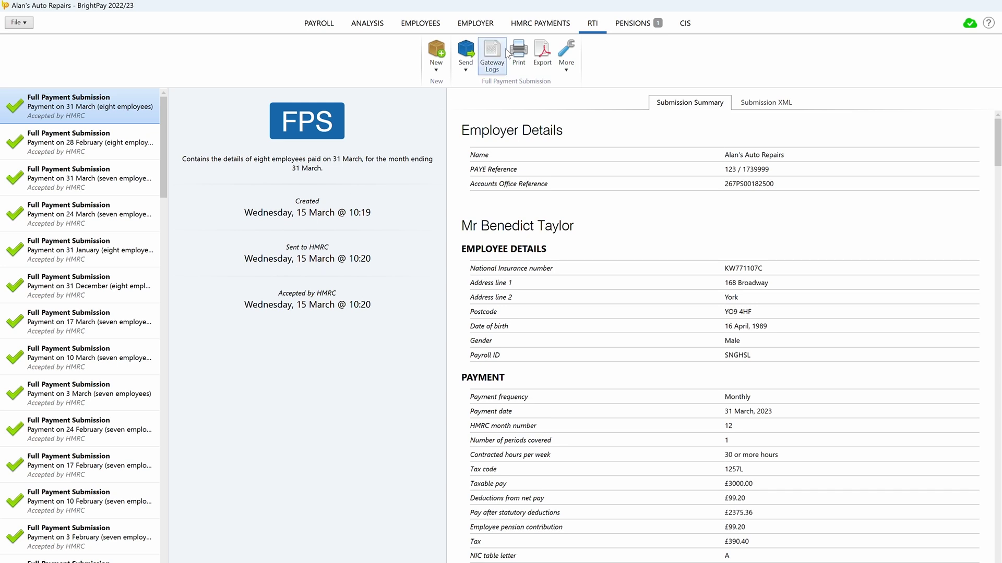
left_click(529, 25)
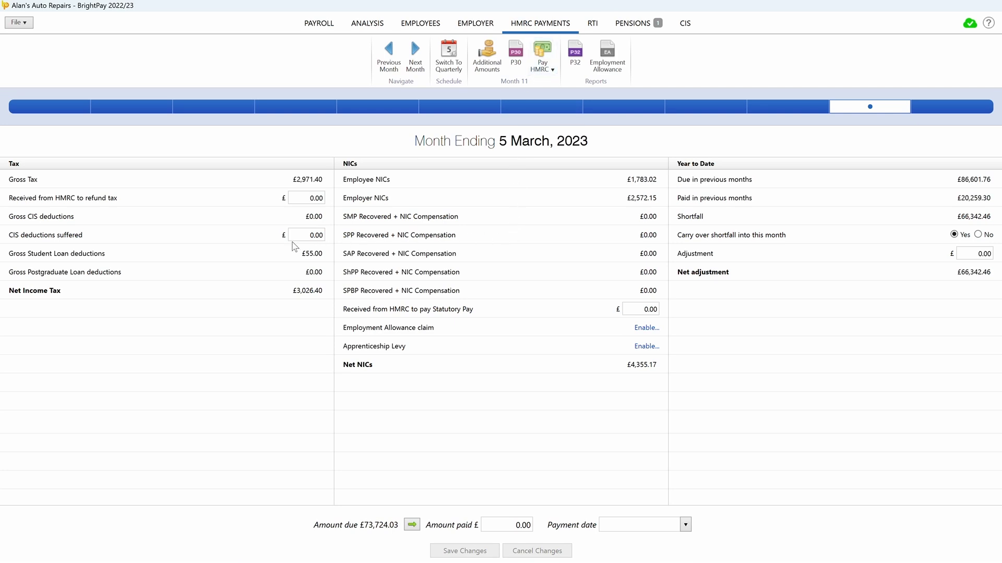
Enter £500.00 CIS deductions suffered for month ending 5 March and save the change.
left_click(295, 231)
type("50")
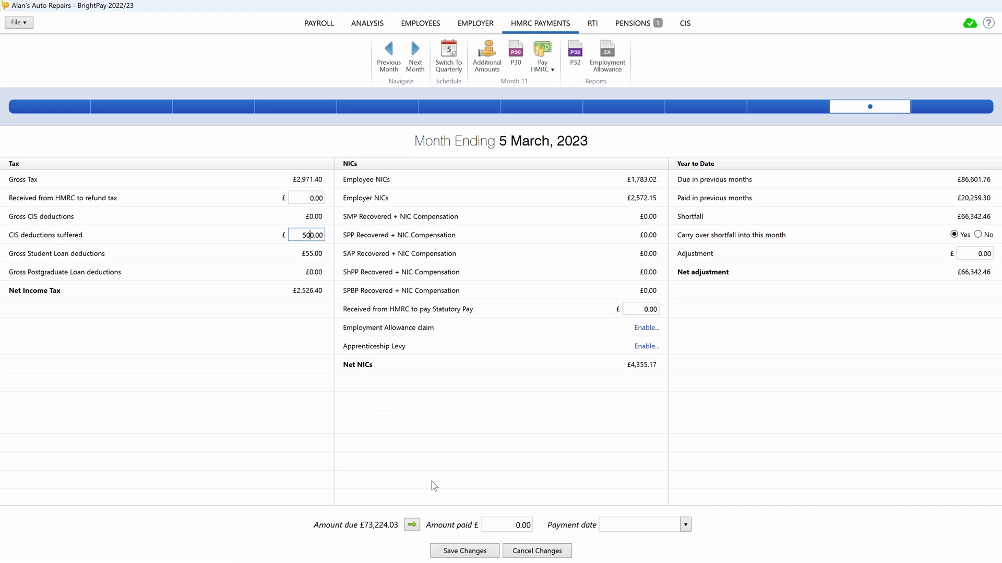
left_click(448, 552)
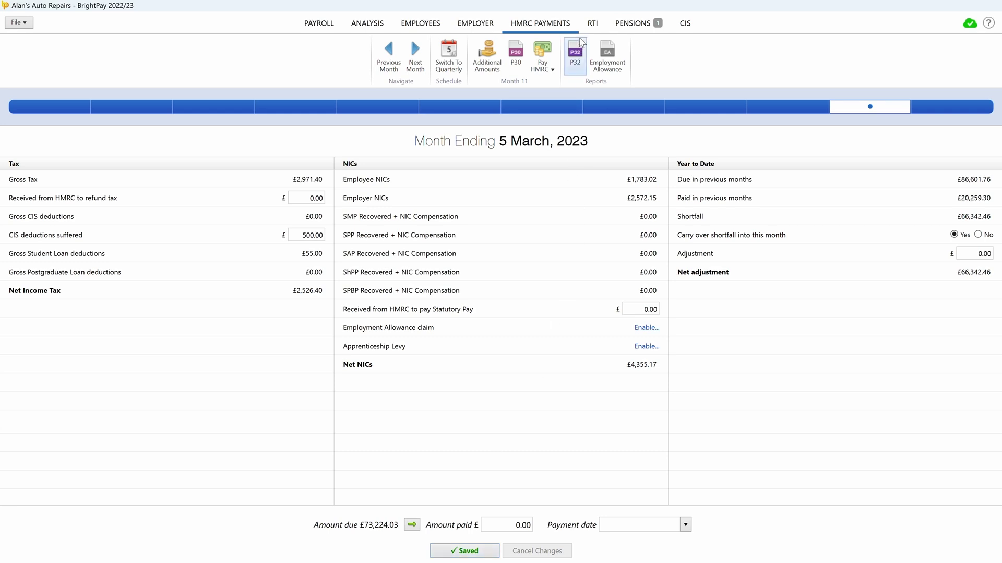
Set up a new Month 11 EPS with year-to-date recoverable amounts and the final submission indicator.
left_click(588, 27)
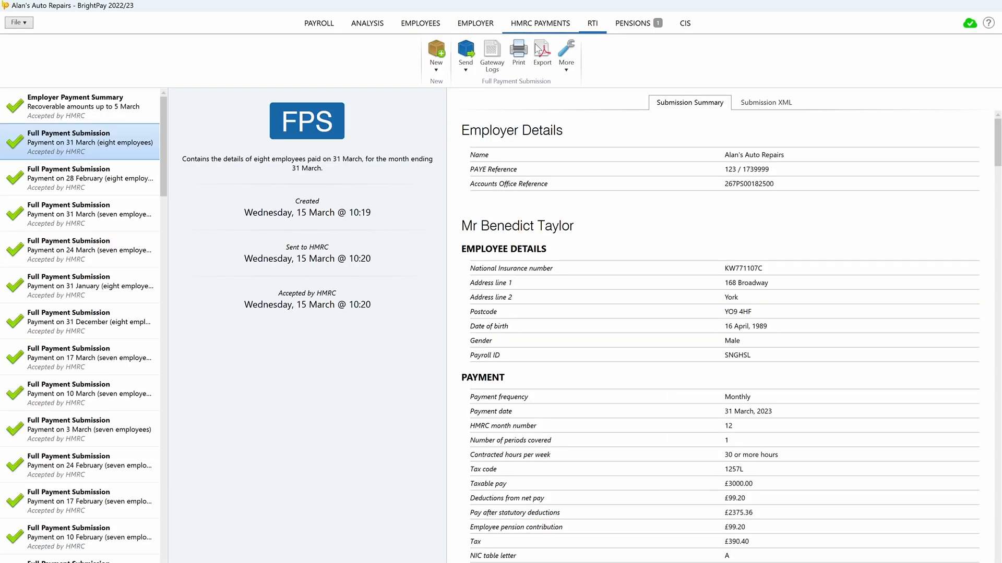
left_click(436, 65)
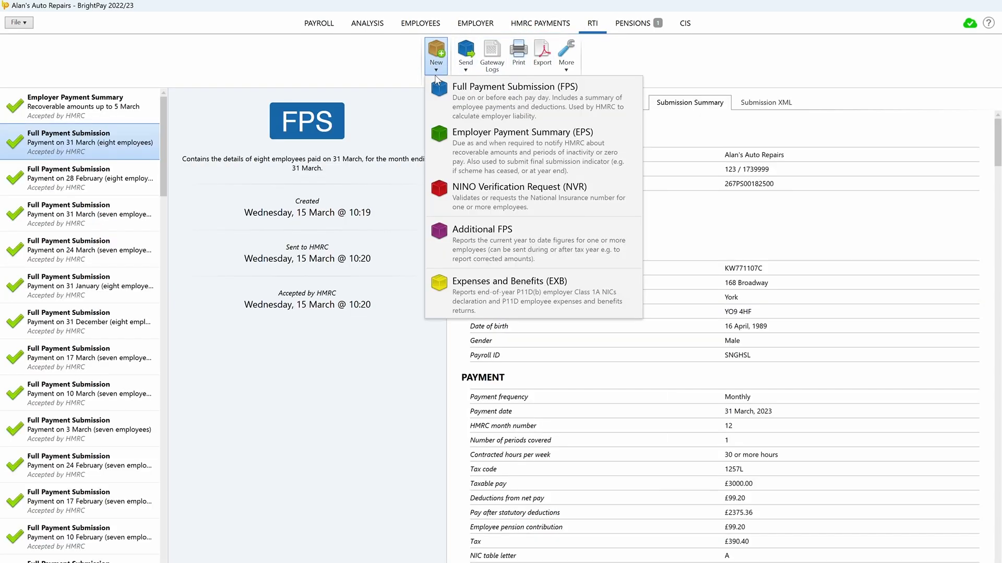
left_click(447, 141)
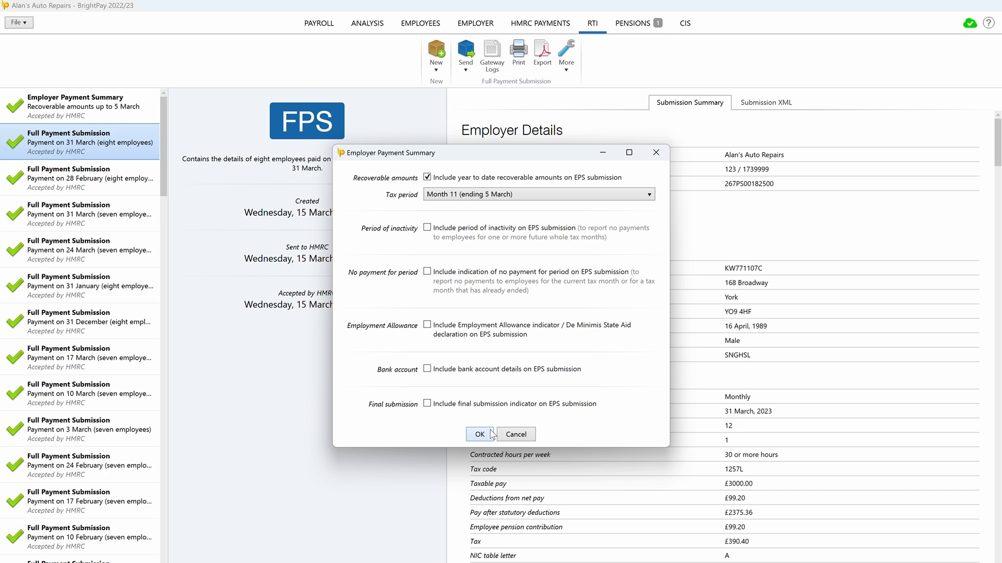
left_click(427, 403)
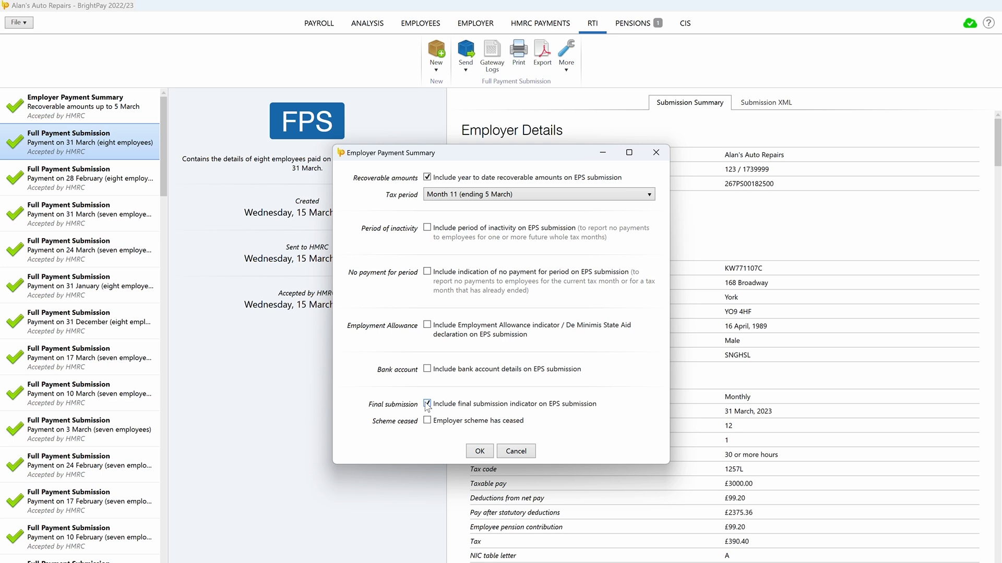
Create the Month 11 EPS and send it to HMRC for acceptance.
left_click(480, 451)
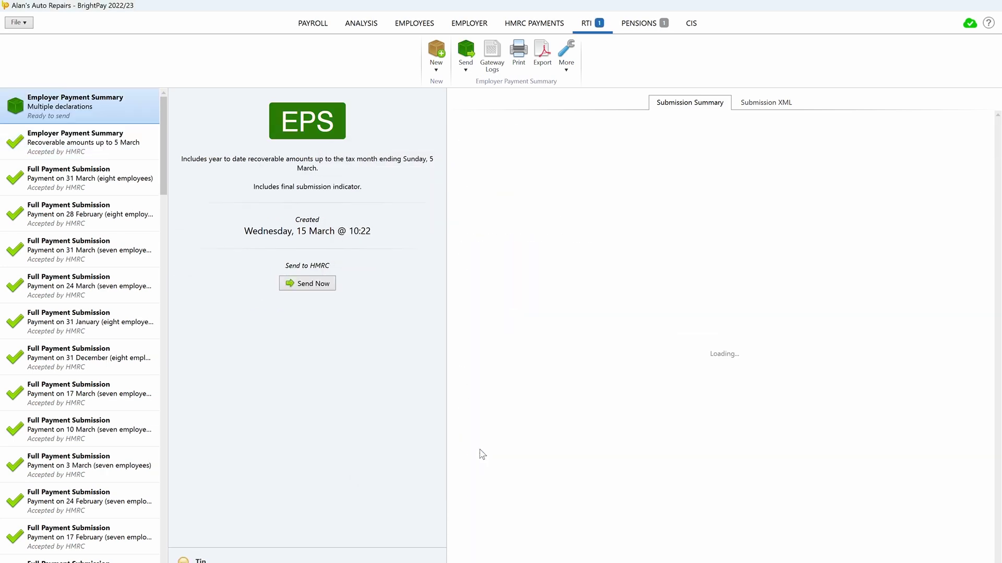
left_click(316, 288)
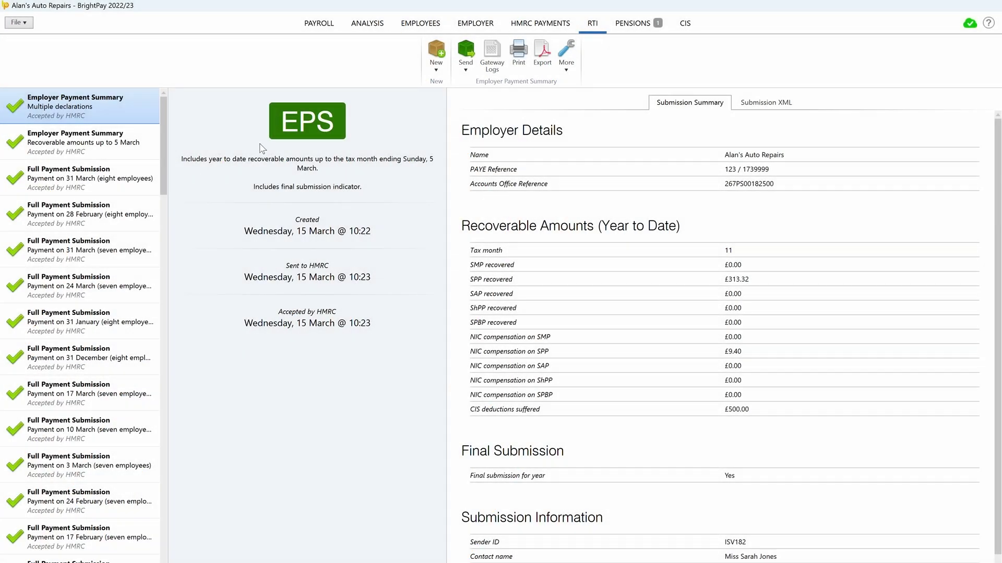
Reopen the first employee's finalised Month 12 payslip for 31 March.
left_click(306, 25)
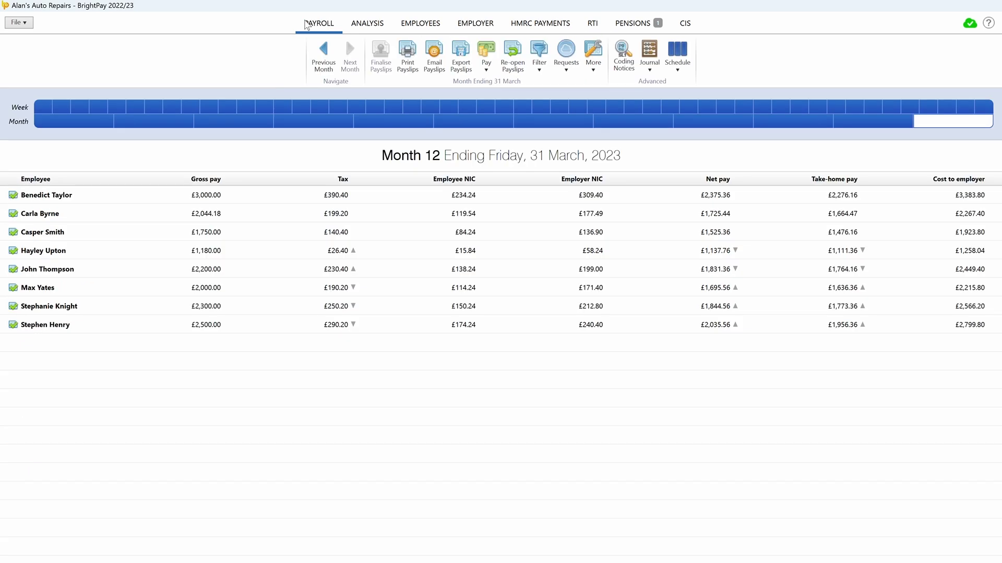
left_click(511, 68)
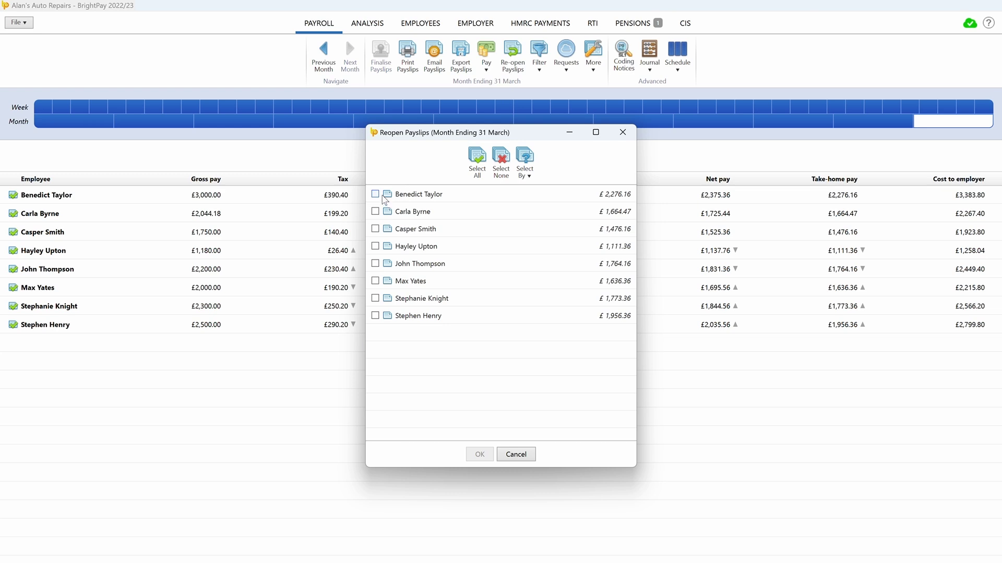
left_click(376, 194)
left_click(480, 455)
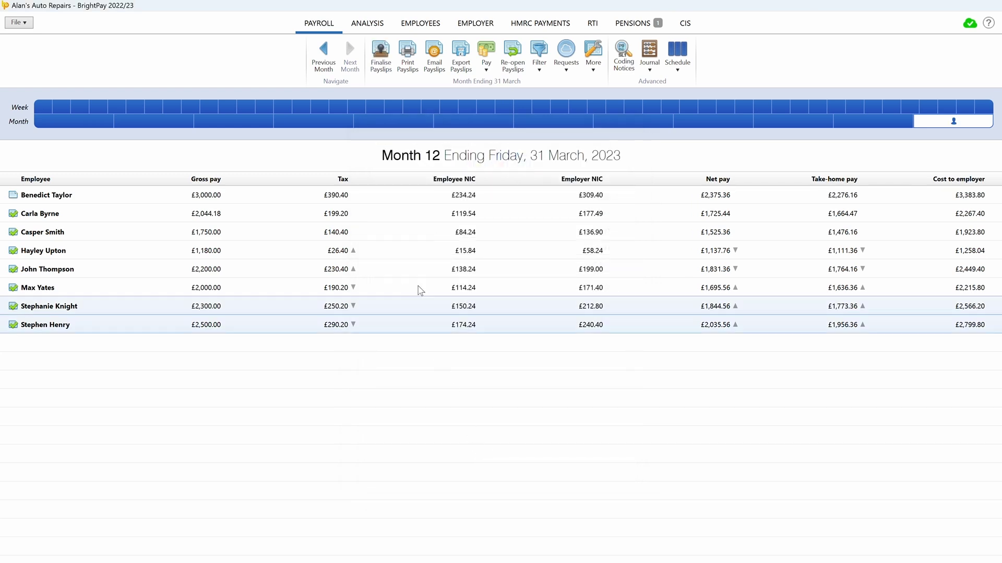
Change that employee's Monthly Pay to 3500 and re-finalise the payslip, keeping previous items.
left_click(411, 197)
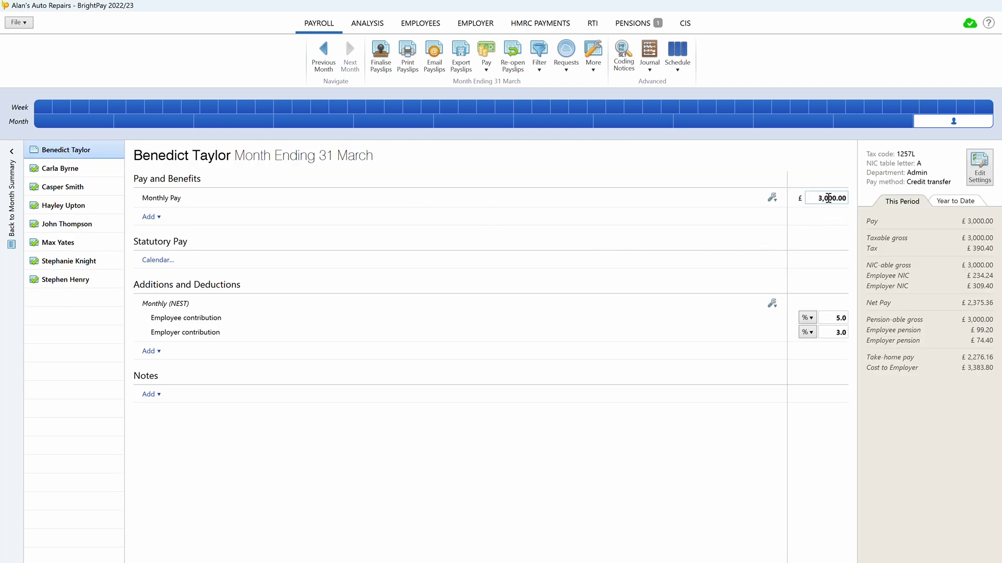
left_click(828, 198)
type("3500")
left_click(386, 66)
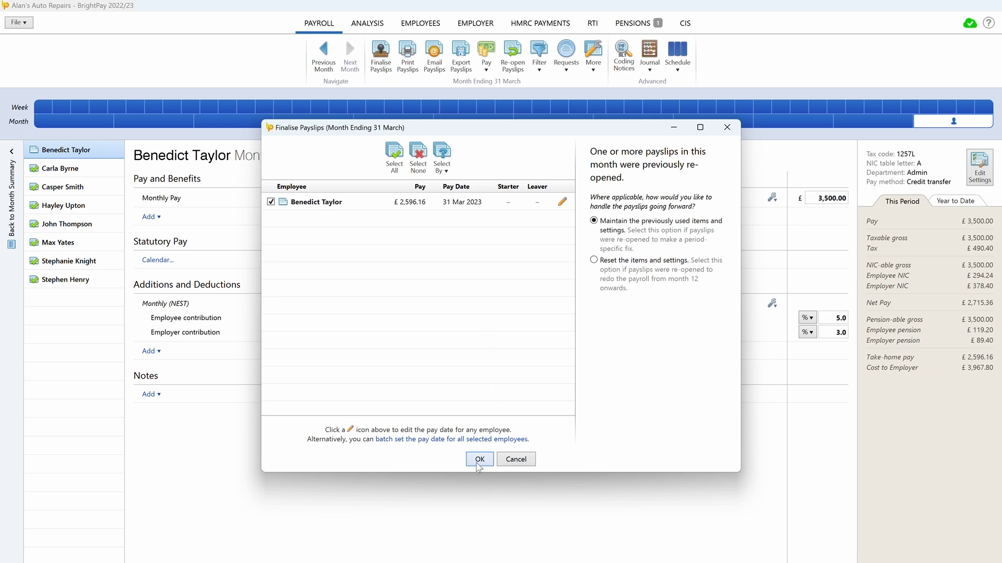
left_click(479, 461)
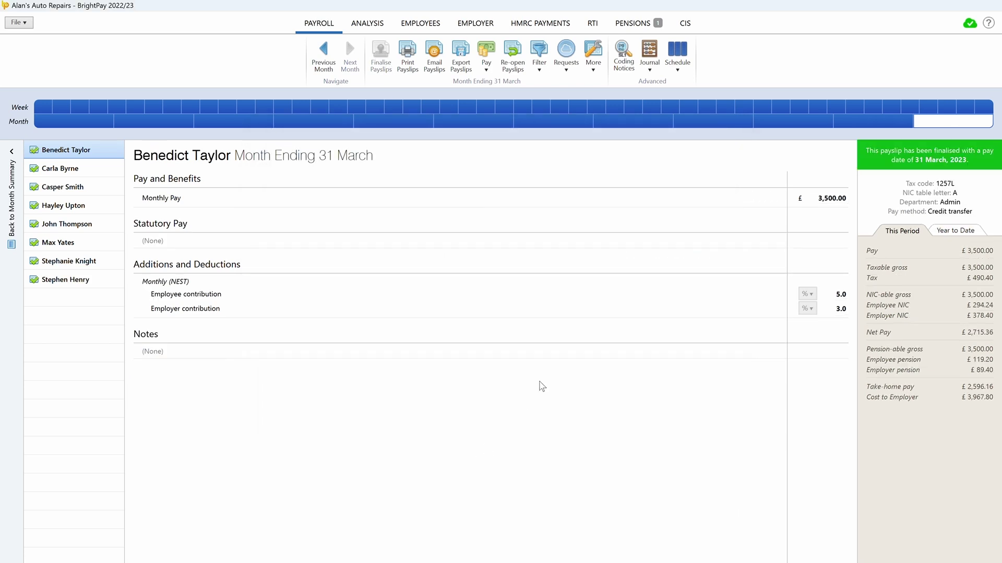
Create an Additional FPS for only the corrected employee with late reason Correction to earlier submission.
left_click(593, 24)
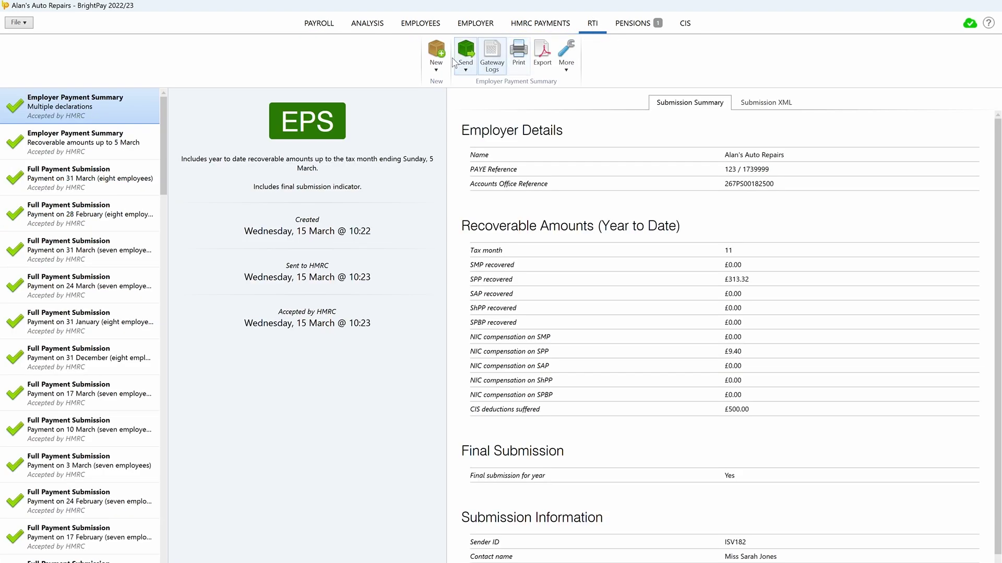
left_click(435, 55)
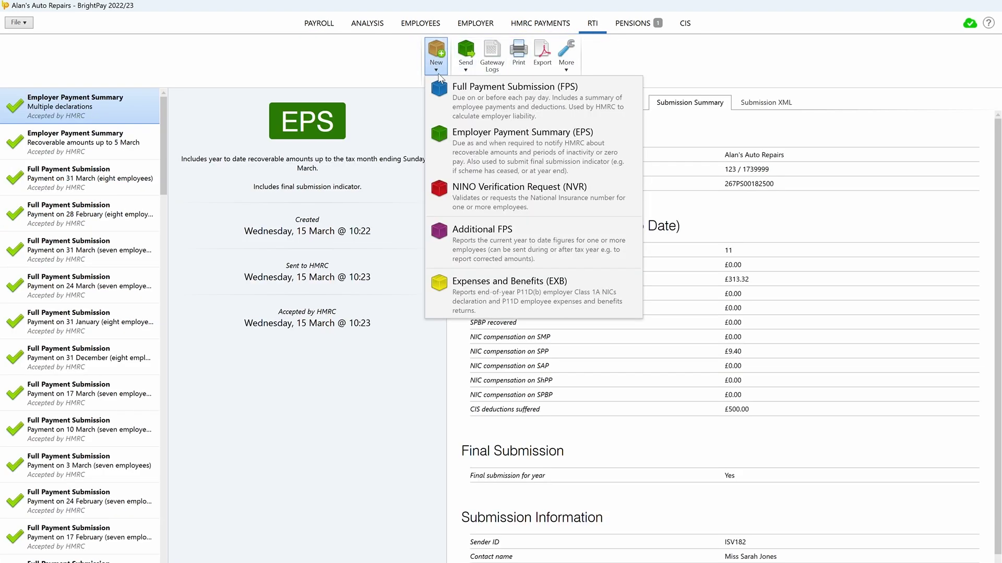
left_click(461, 235)
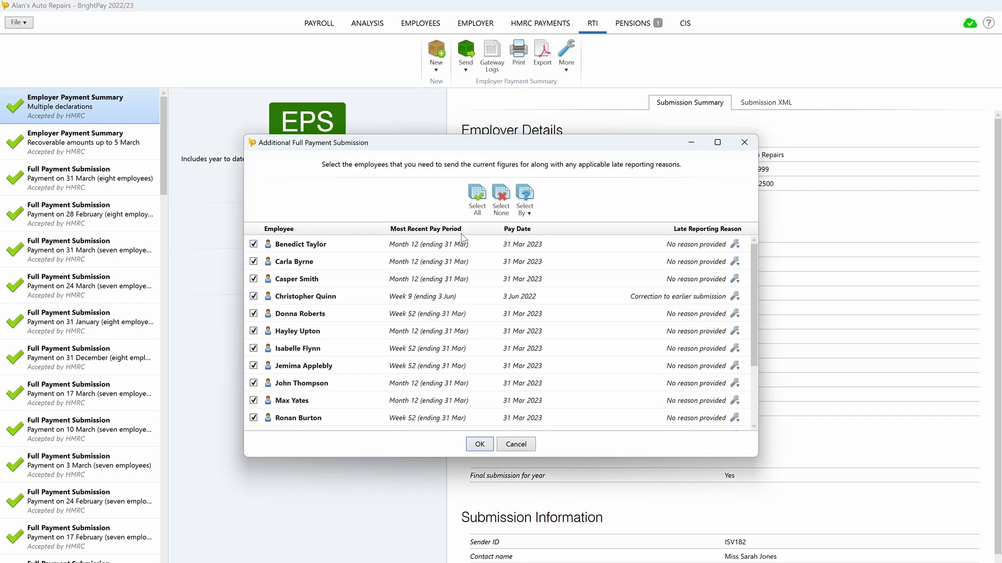
left_click(501, 194)
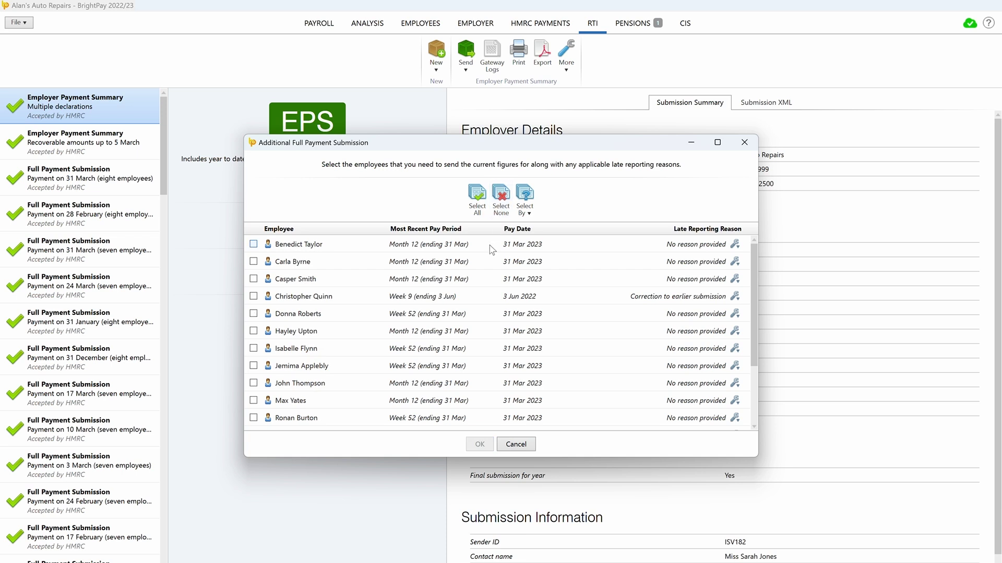
left_click(493, 245)
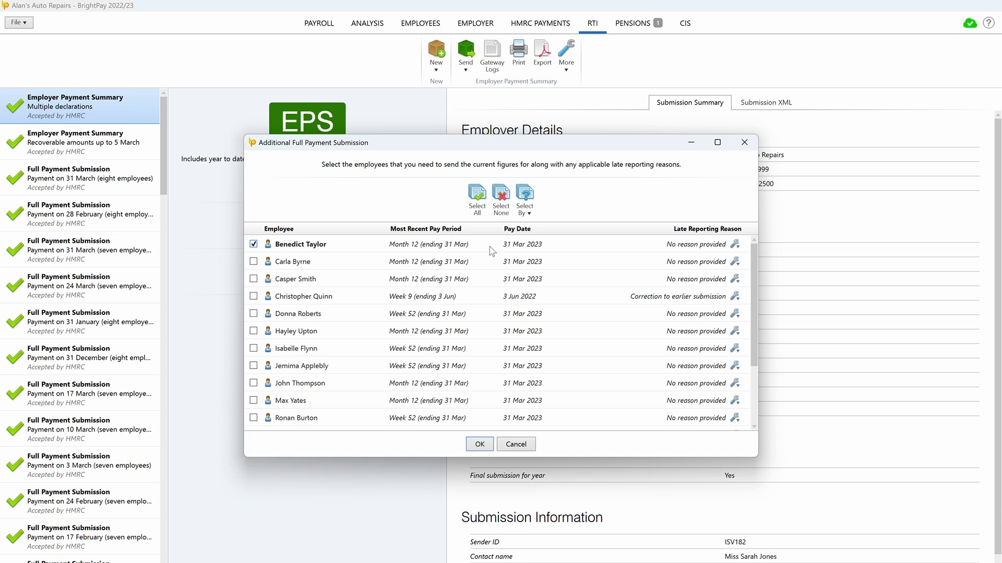
left_click(735, 245)
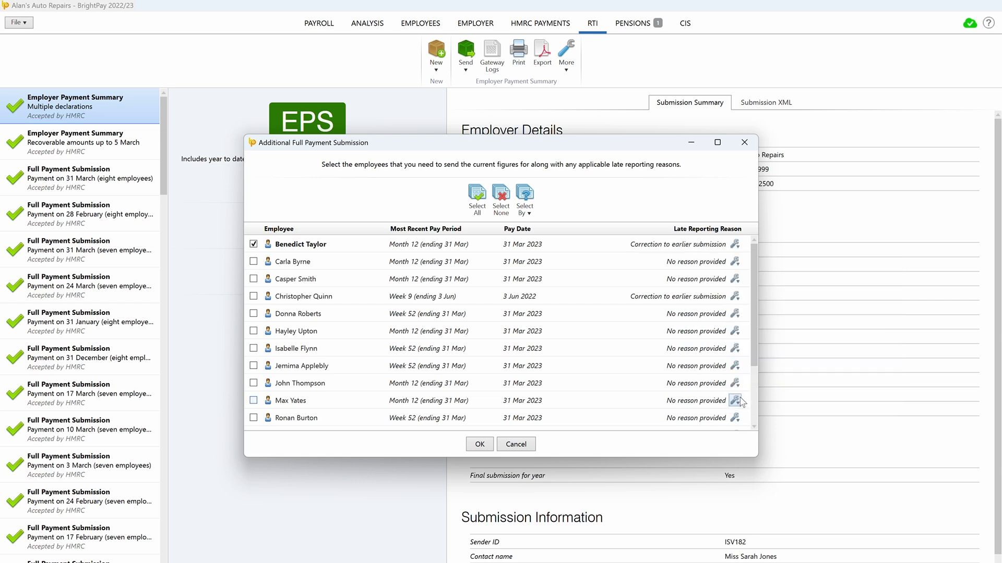
left_click(488, 447)
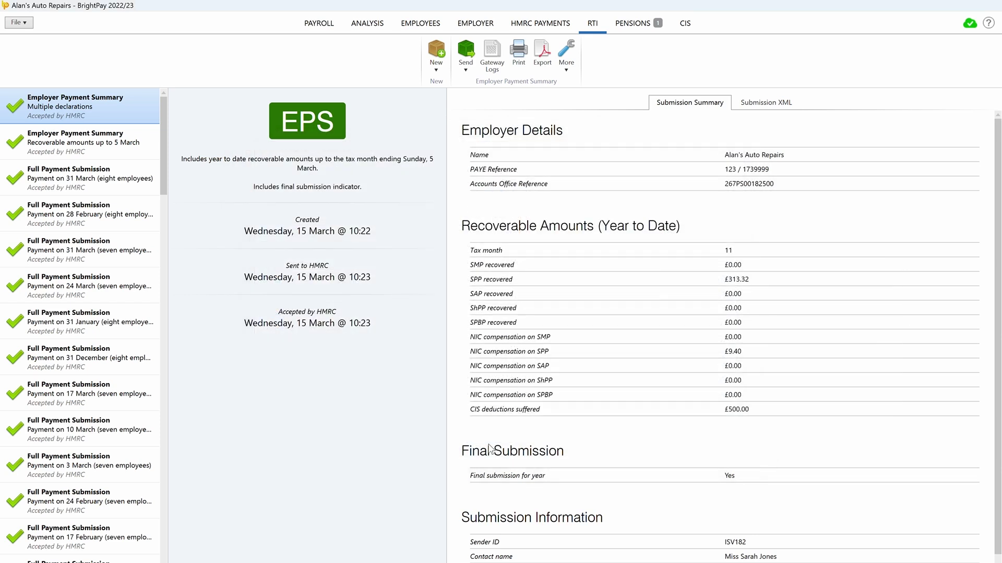
Send the one-employee Additional FPS to HMRC and, once accepted, go to Employees.
left_click(296, 268)
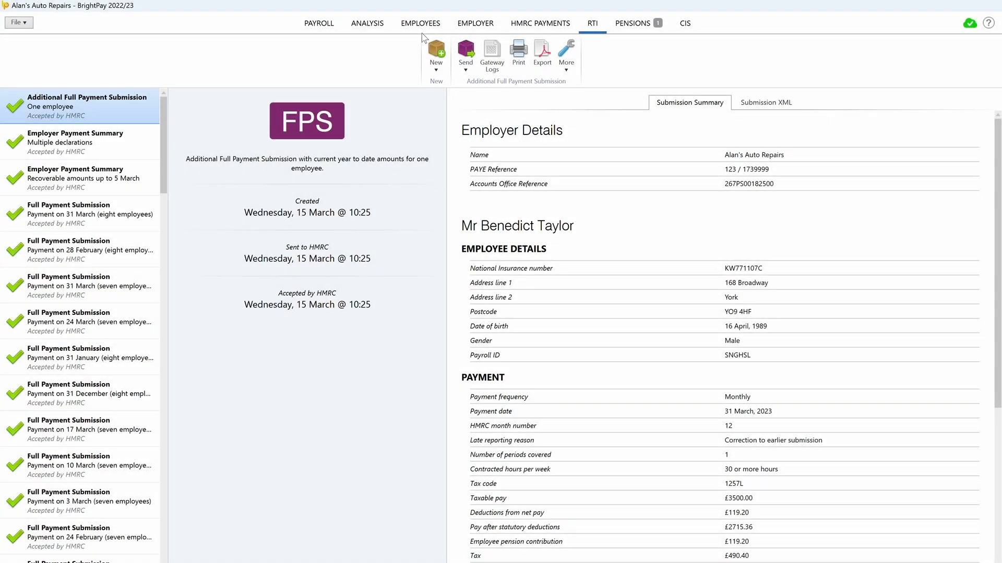
left_click(422, 17)
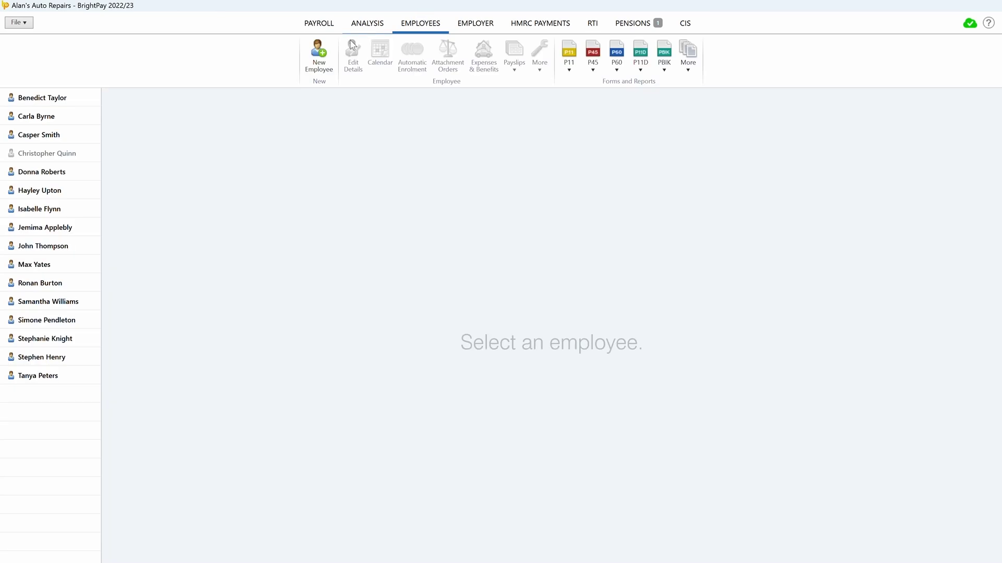
Select an employee record and bring up the P60 form choices.
left_click(78, 118)
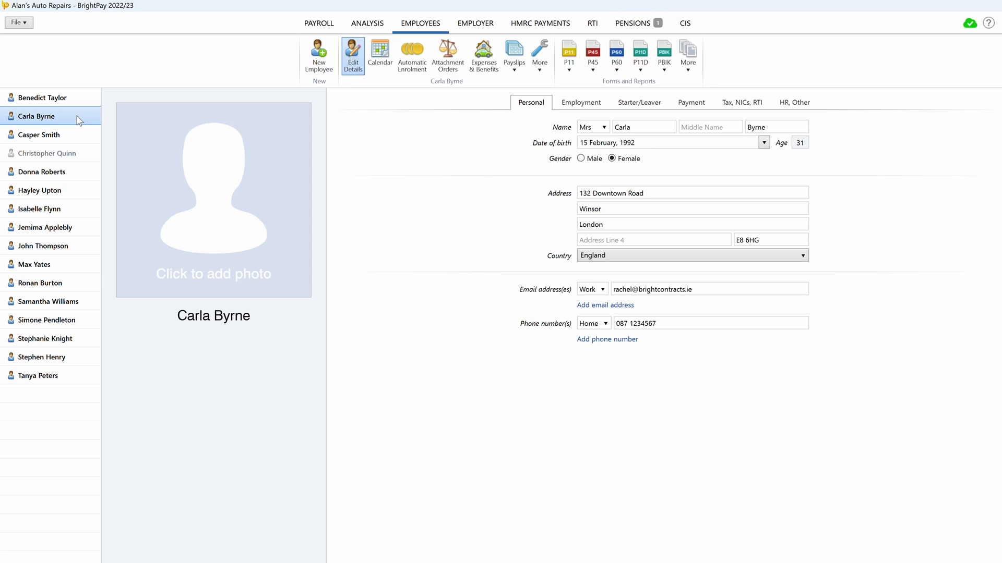
left_click(615, 72)
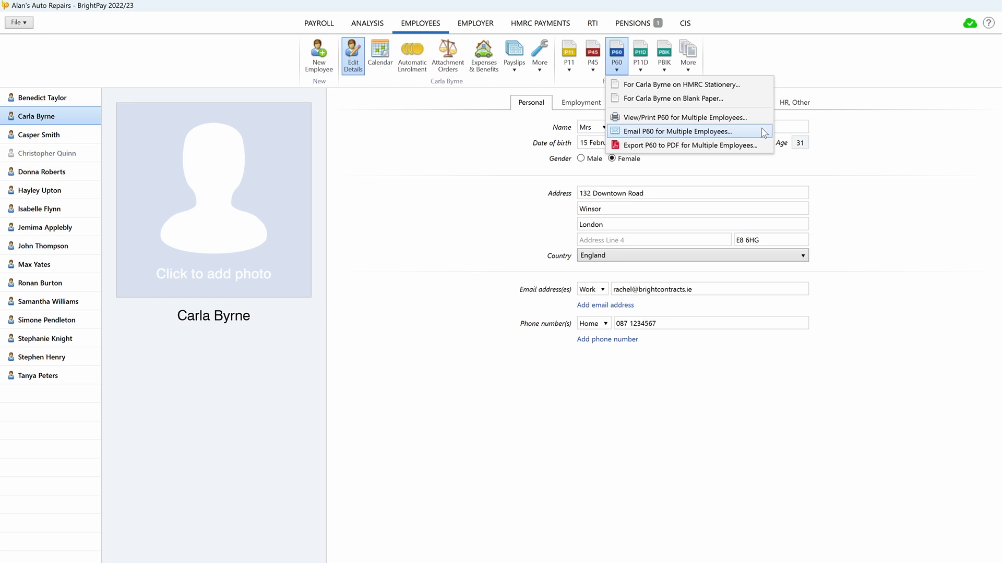
Choose View/Print P60 for Multiple Employees and open the print Options.
left_click(762, 120)
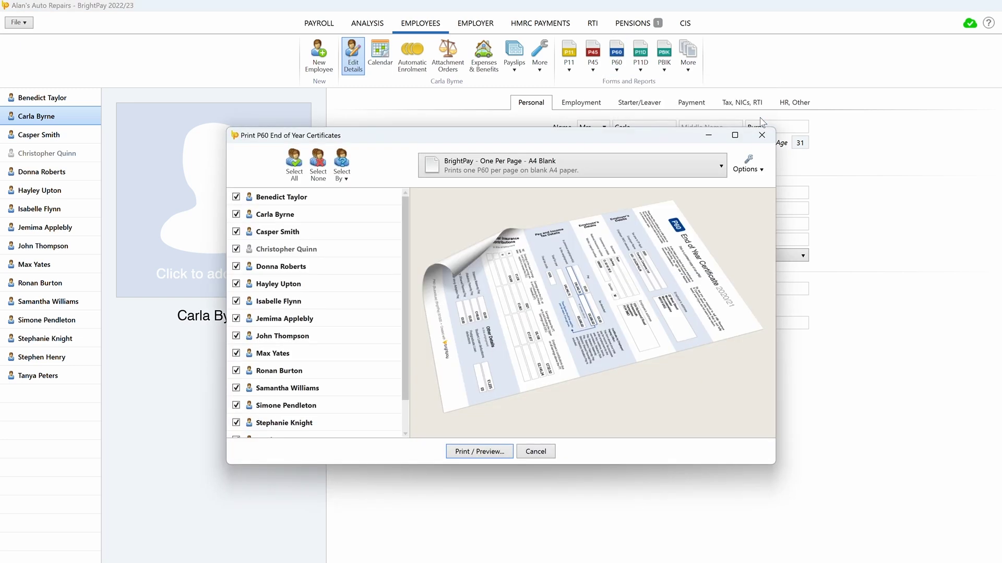
left_click(745, 169)
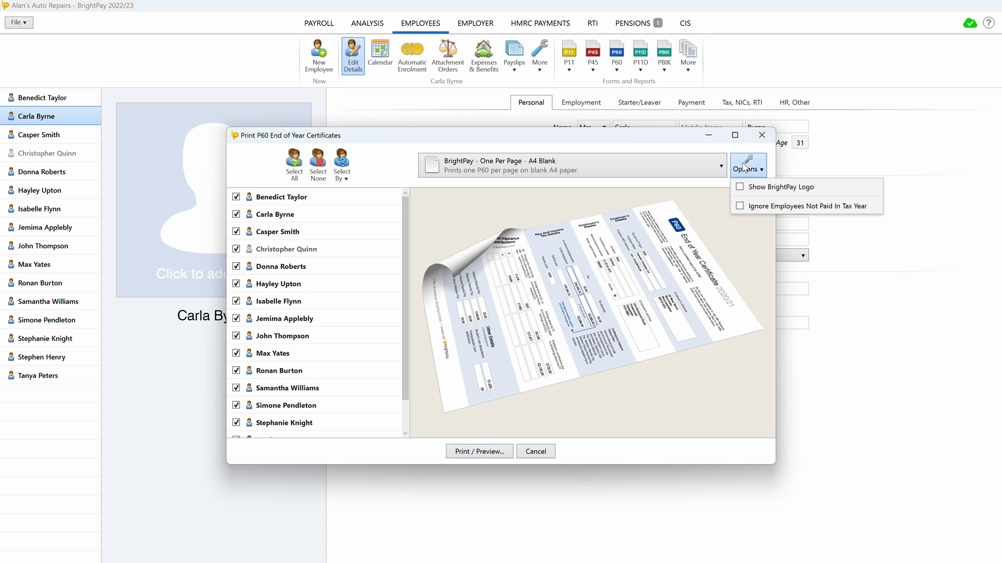